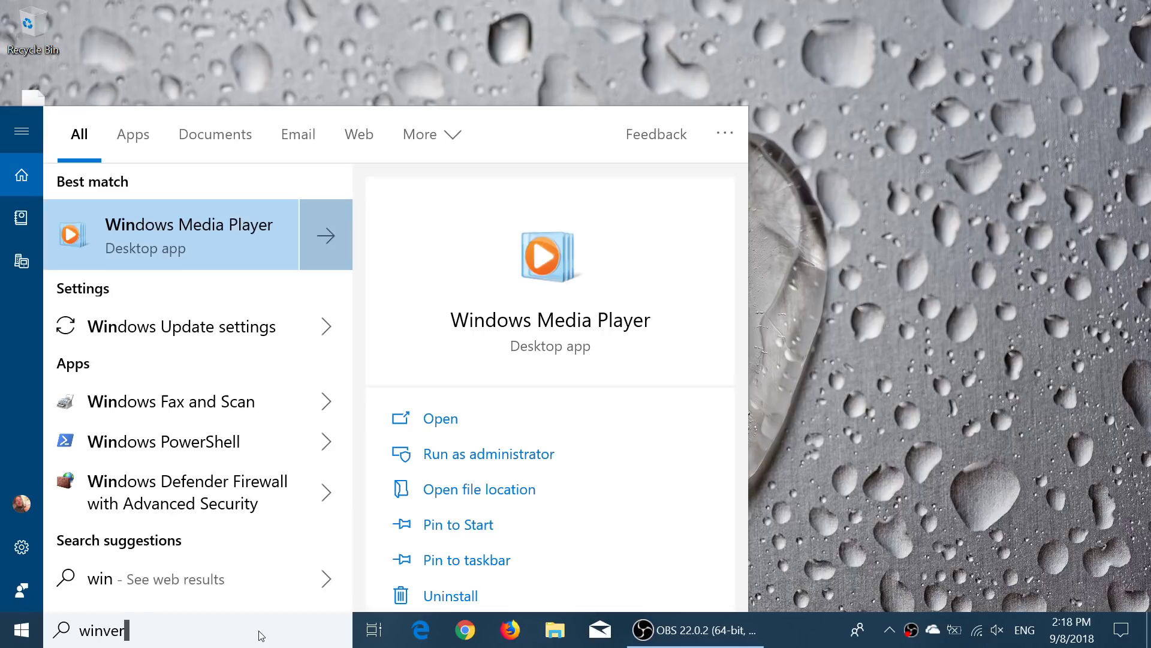
# Run winver to show About Windows: Version 1809 (OS Build 17755.1) of Windows 10 Pro
pyautogui.press('Return')
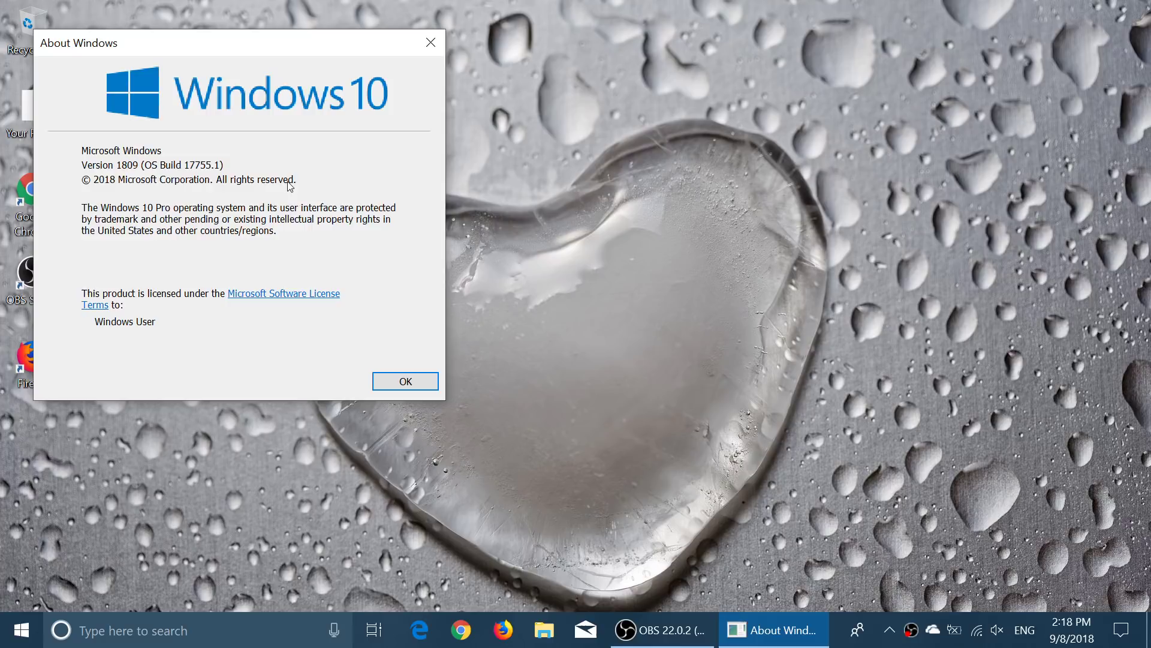
# Dismiss the About Windows dialog, leaving an empty desktop
pyautogui.click(436, 46)
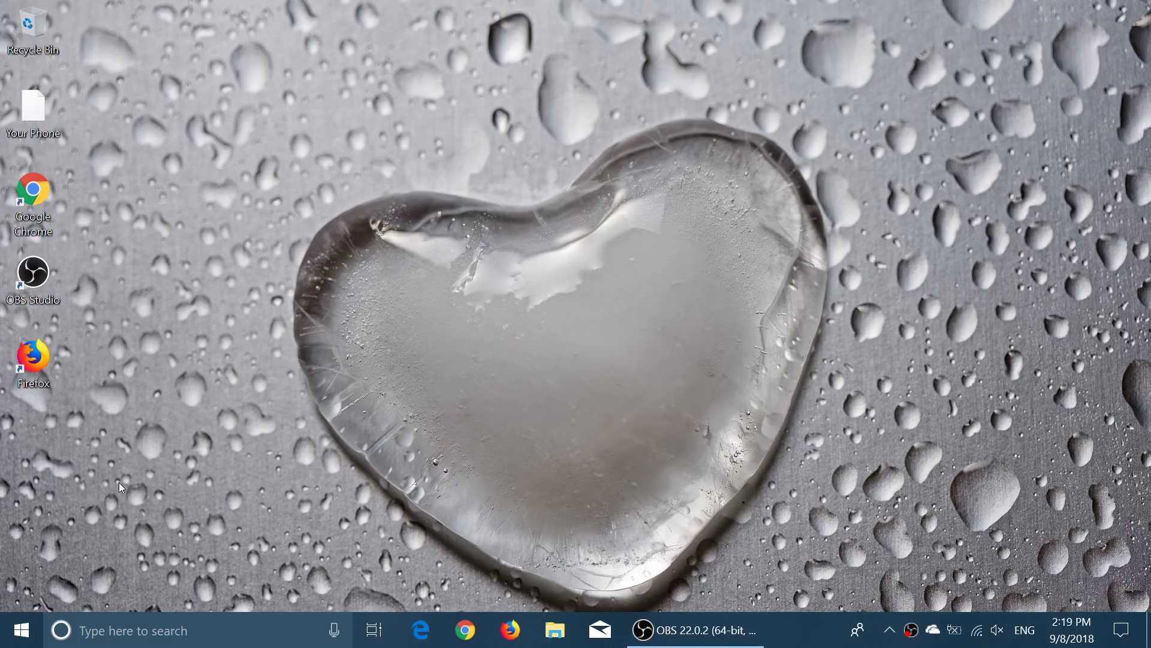
# Open the Start menu, then open and close the Action Center
pyautogui.click(19, 629)
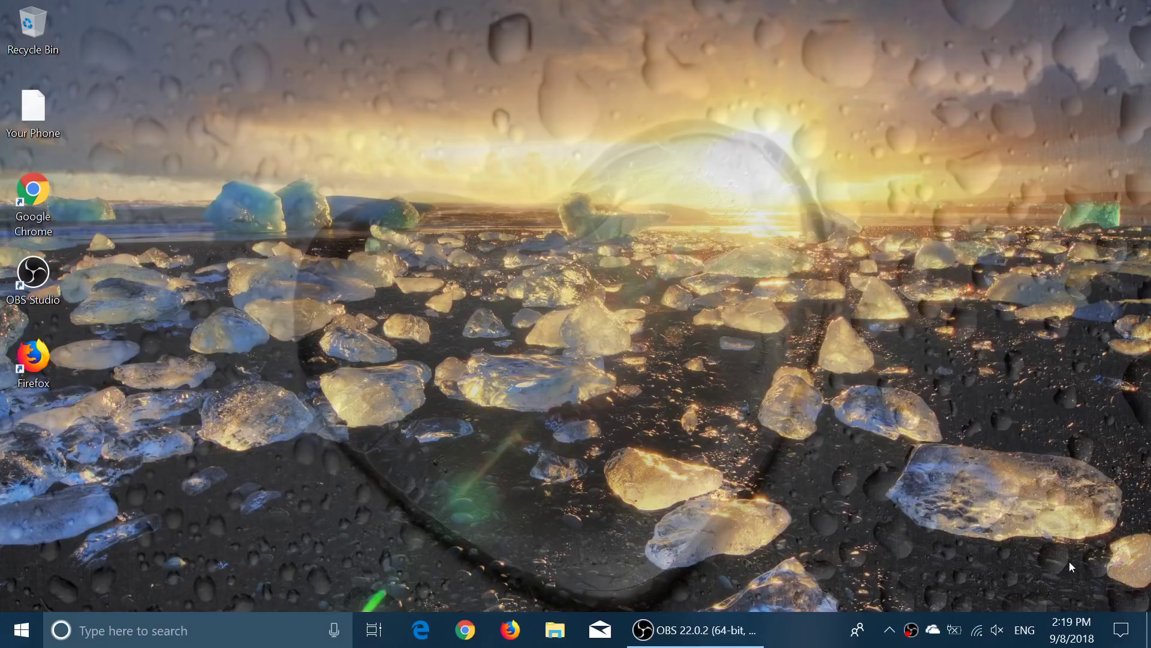
pyautogui.click(1124, 628)
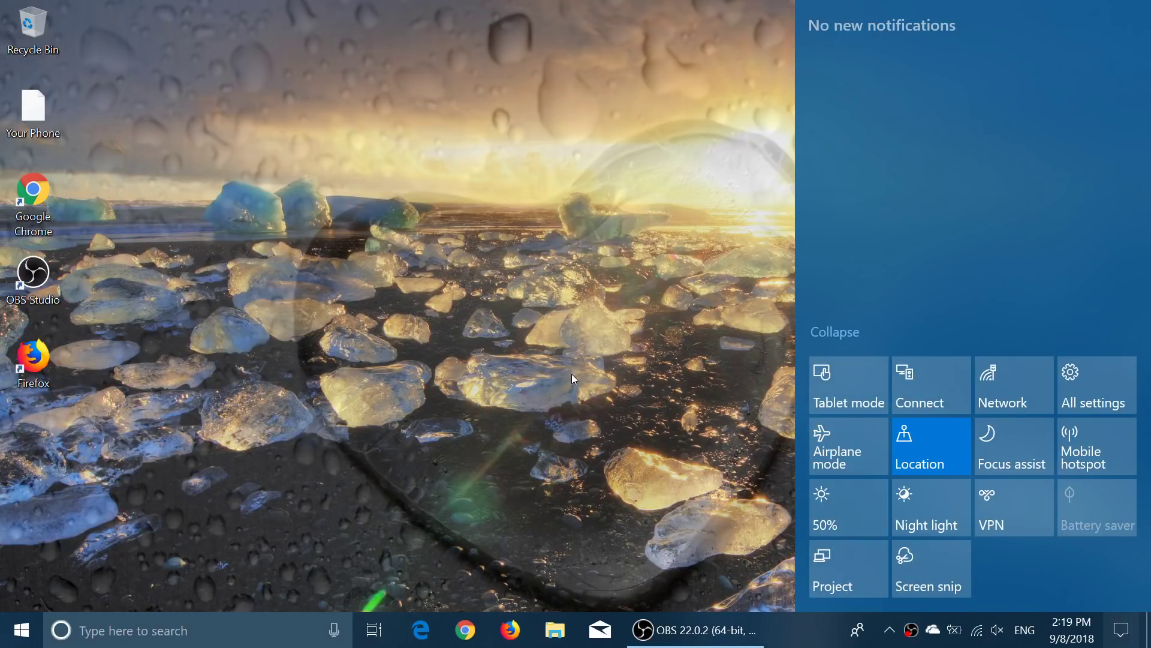
pyautogui.click(572, 378)
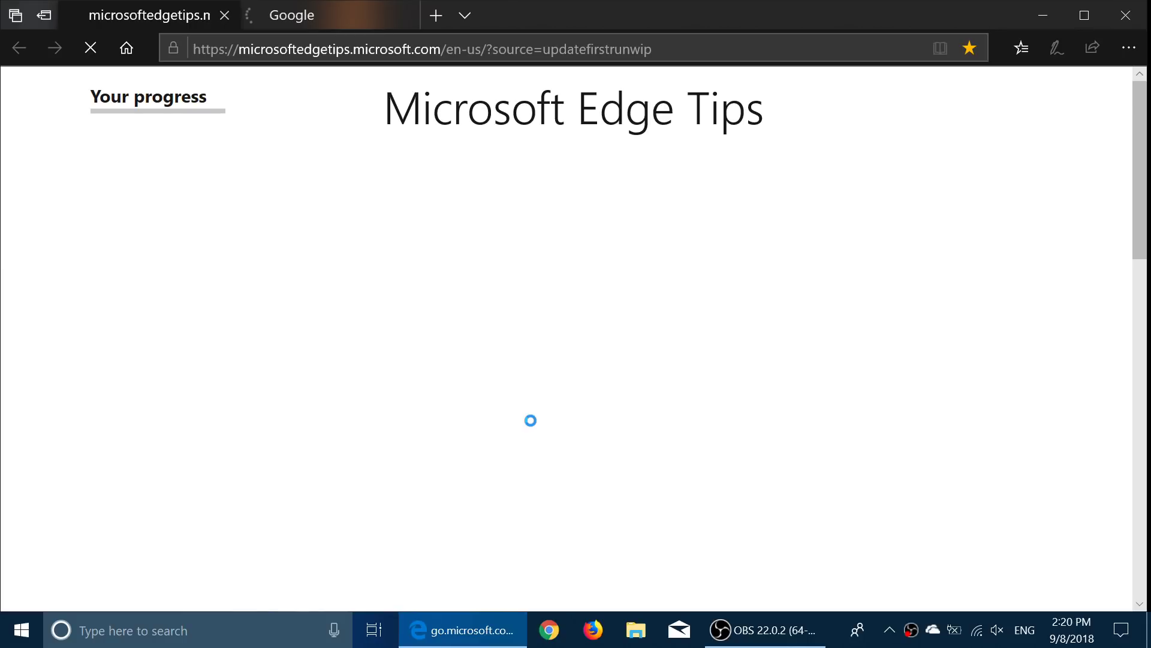
# Close the Microsoft Edge Tips tab so only Google Canada remains, and show the Settings and more menu
pyautogui.click(325, 17)
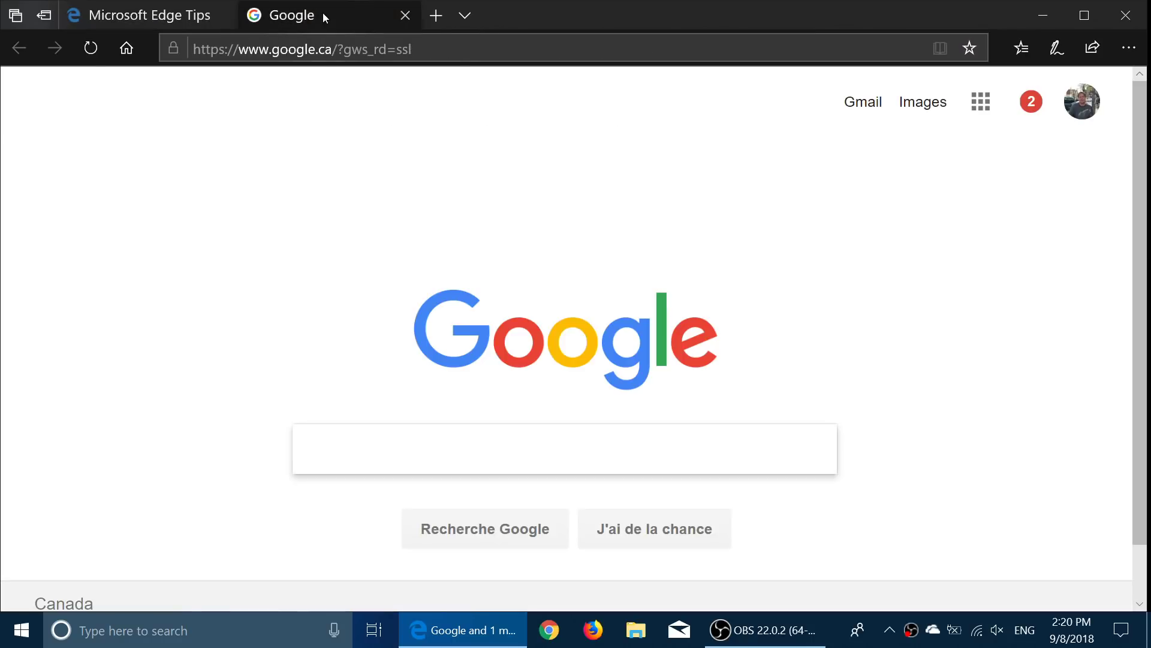
pyautogui.click(225, 16)
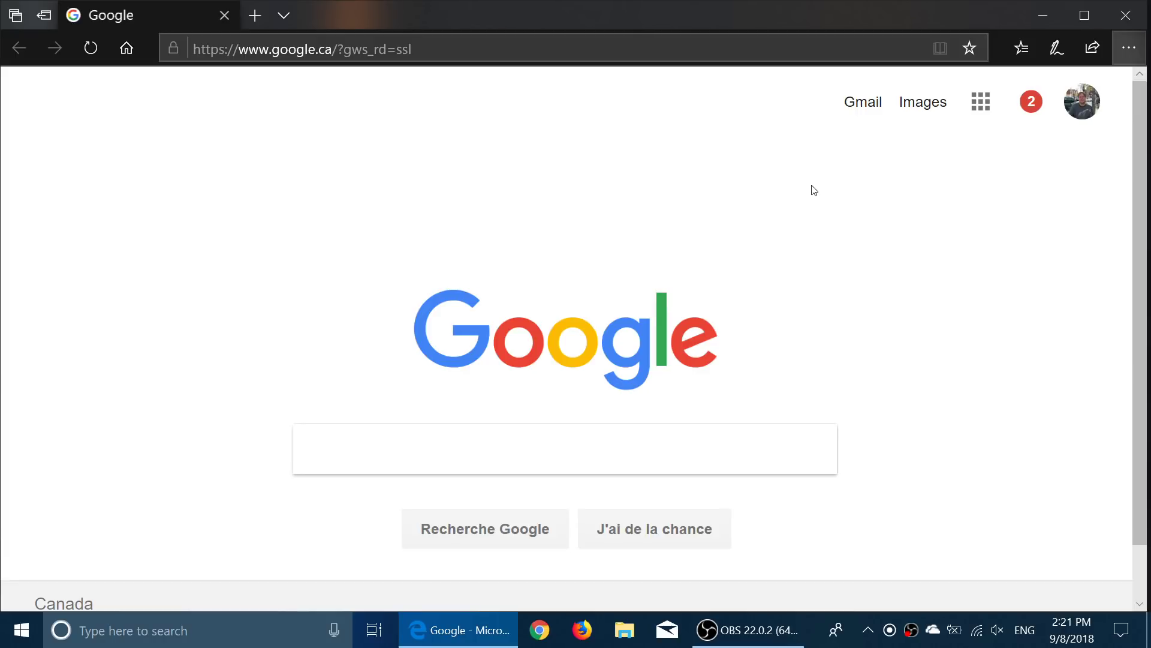
pyautogui.click(1131, 50)
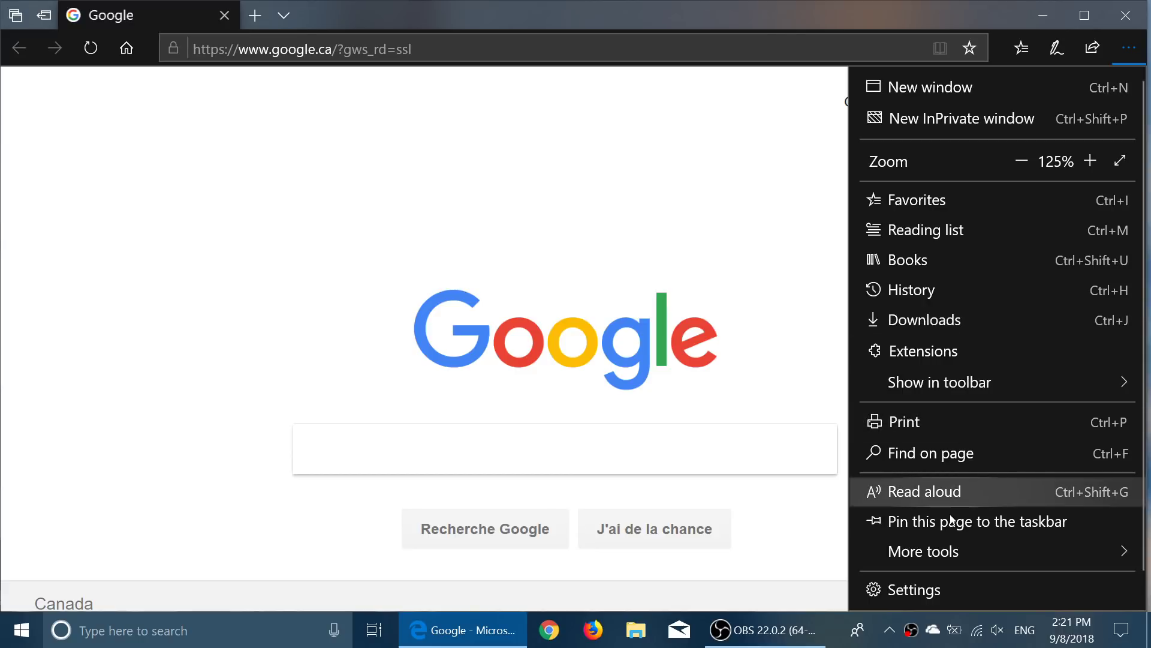
pyautogui.moveTo(949, 564)
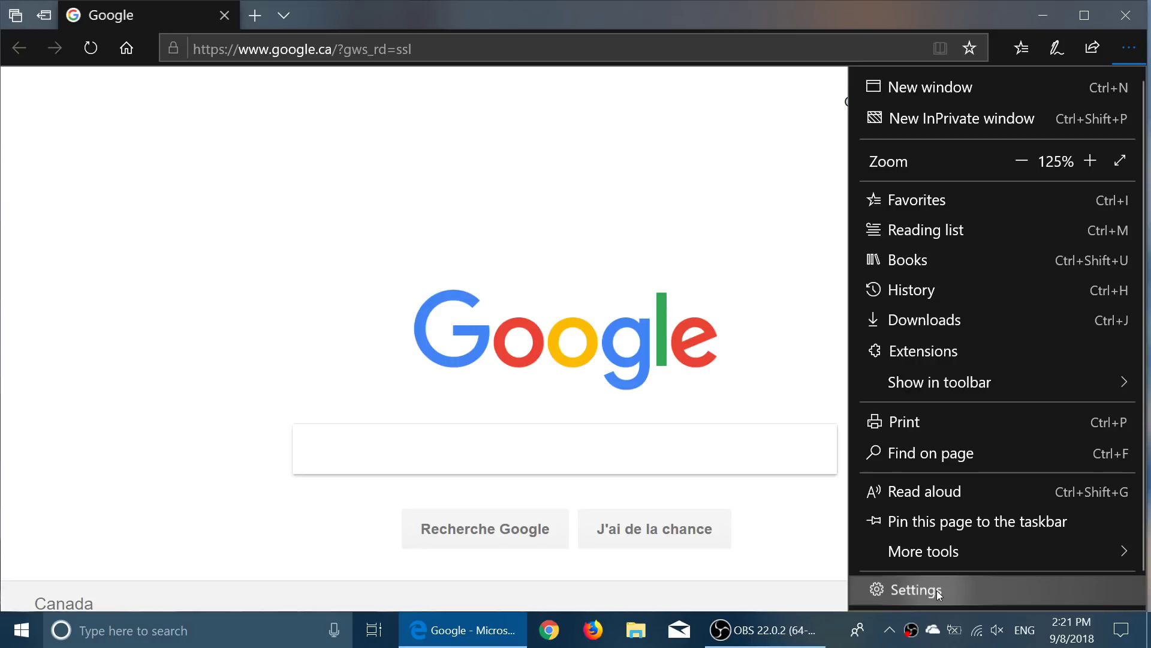
pyautogui.click(938, 593)
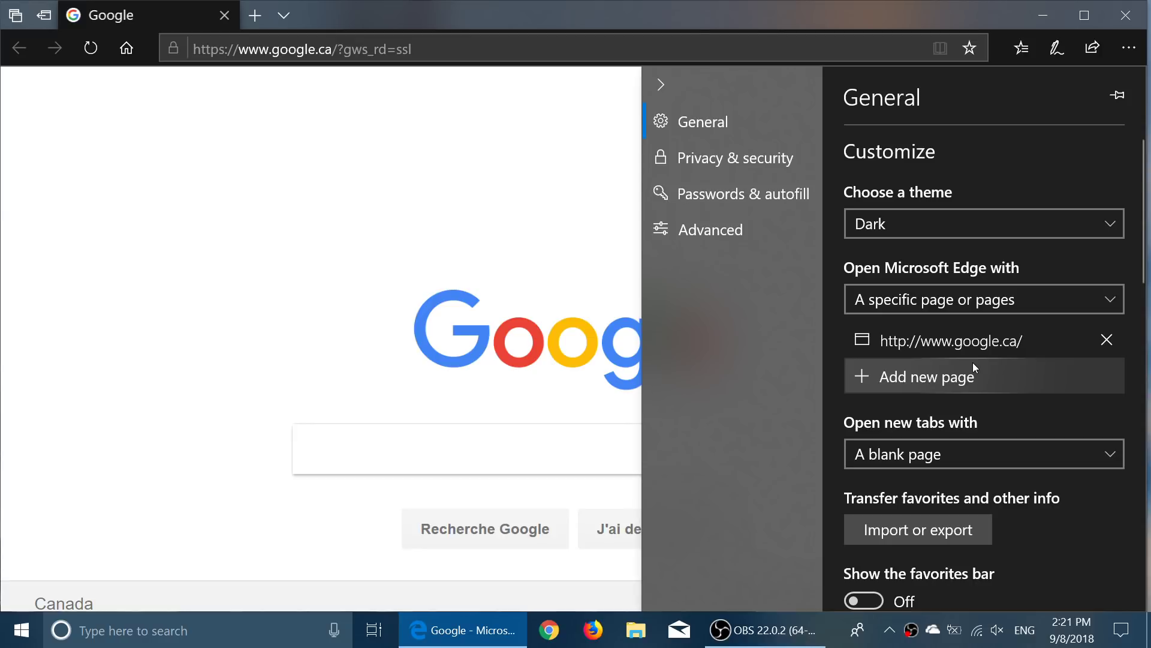
pyautogui.scroll(-6, 973, 363)
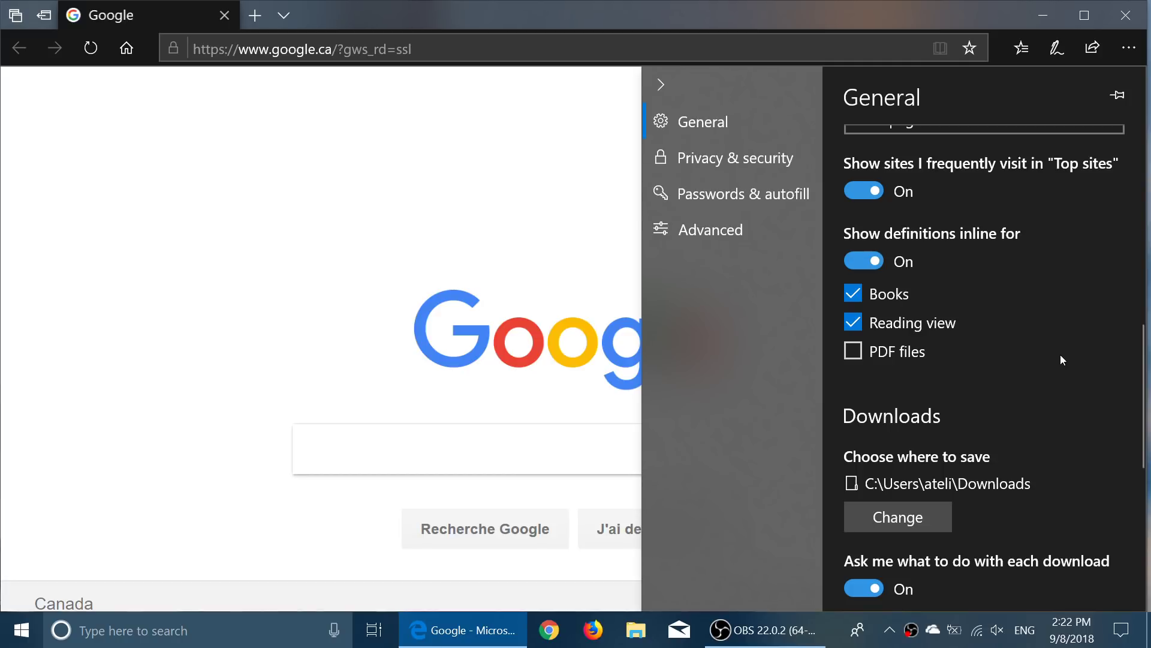
pyautogui.scroll(2, 1061, 358)
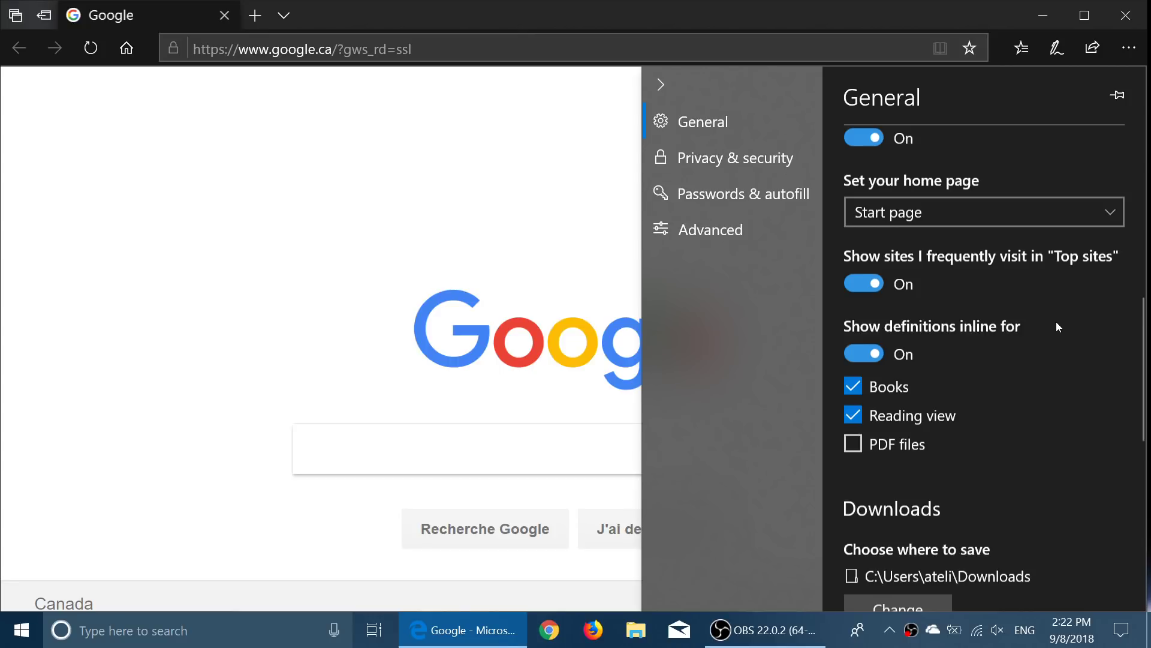
pyautogui.scroll(-1, 958, 437)
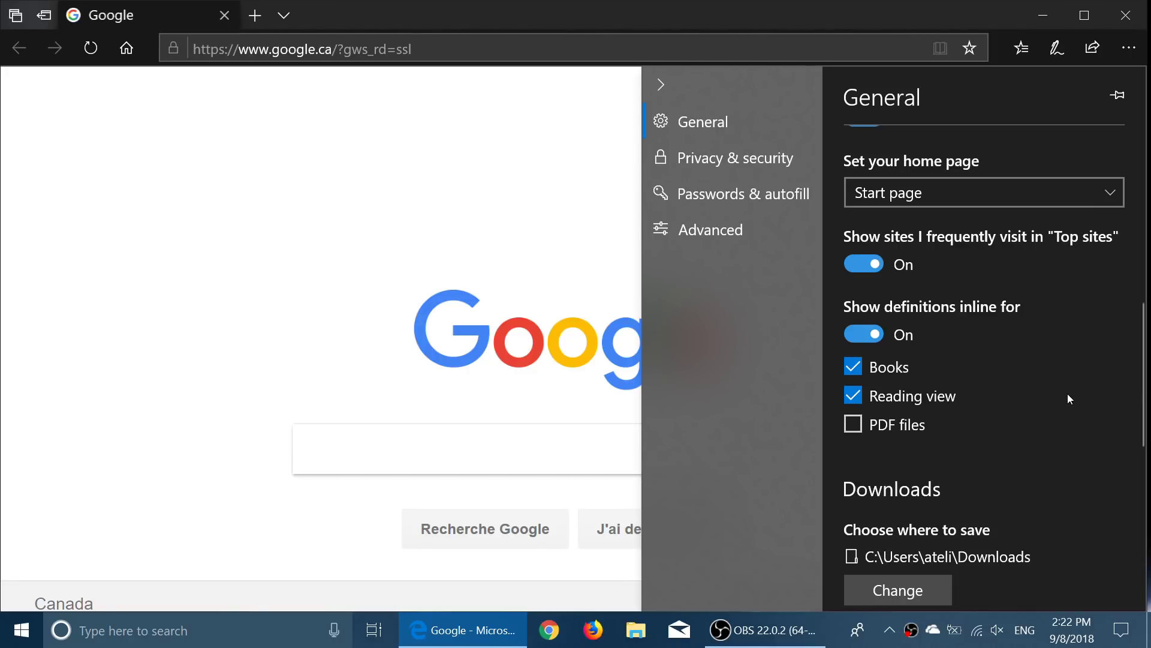
pyautogui.scroll(-5, 1069, 395)
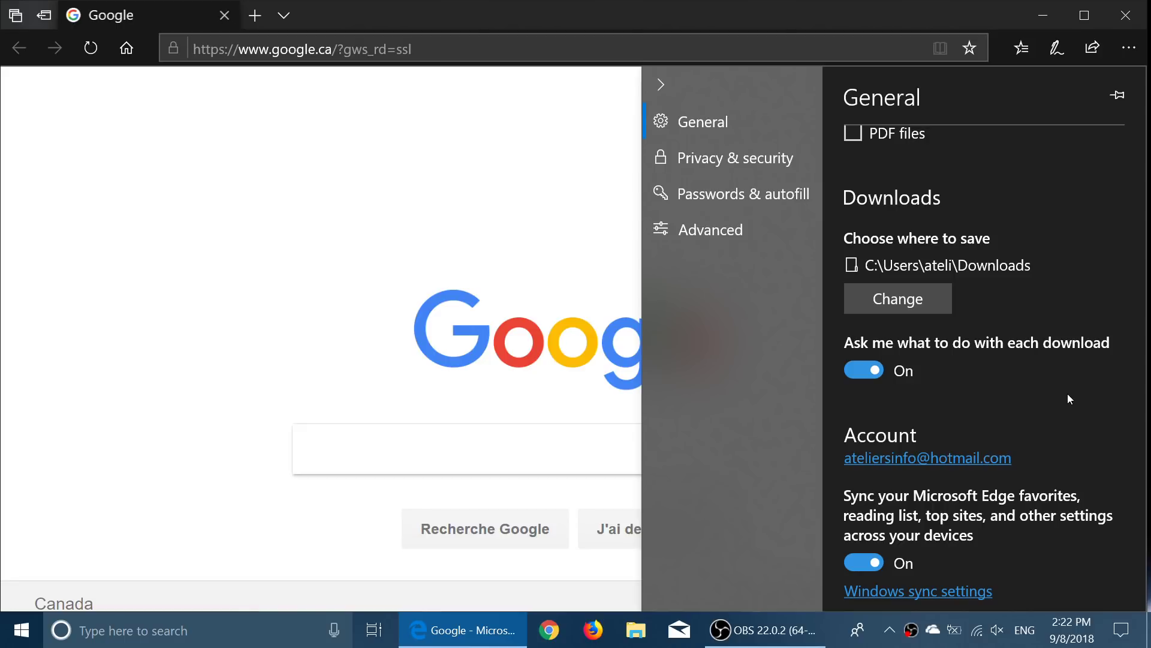
pyautogui.scroll(-1, 1069, 398)
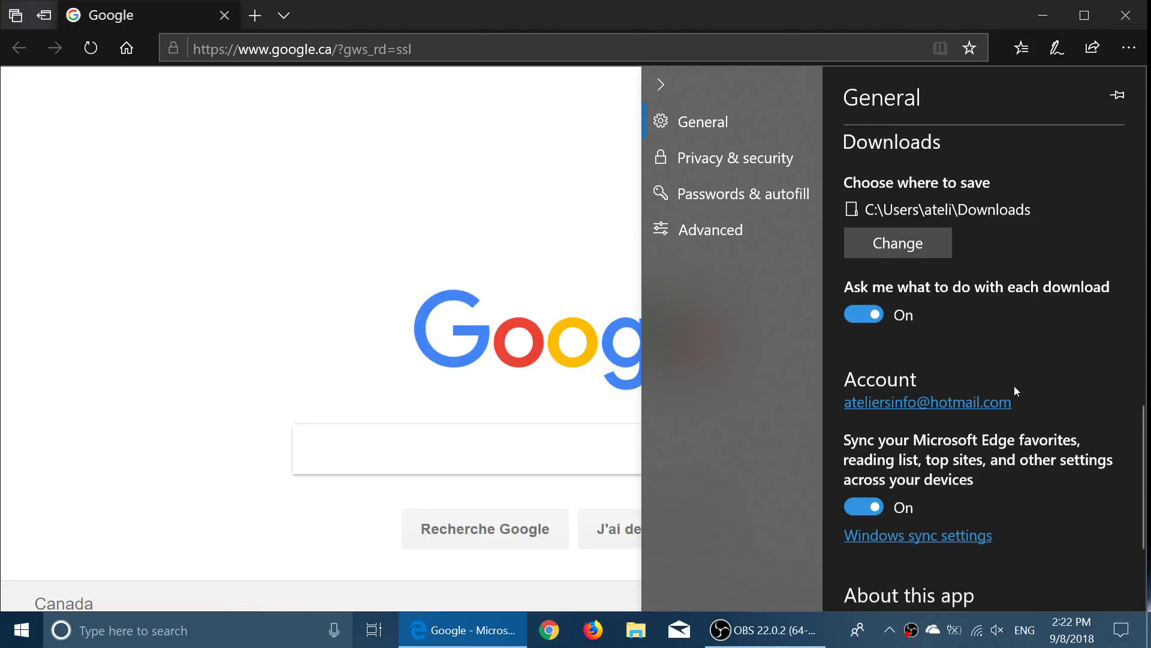
pyautogui.scroll(-3, 1015, 391)
pyautogui.scroll(7, 1015, 391)
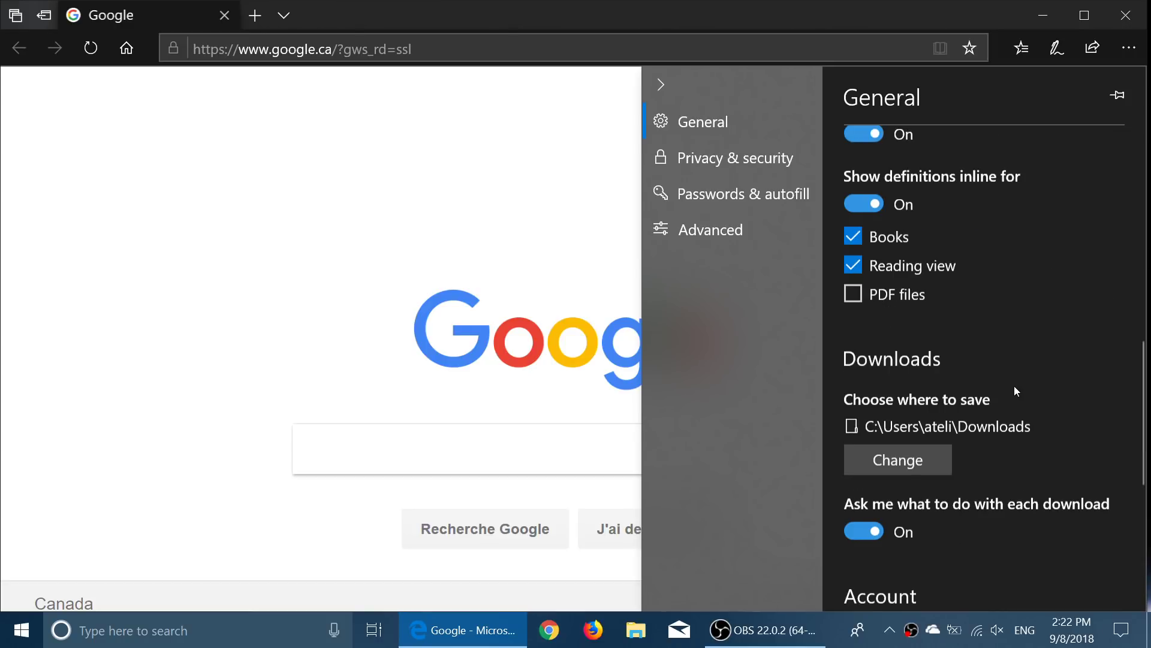
pyautogui.scroll(8, 1015, 391)
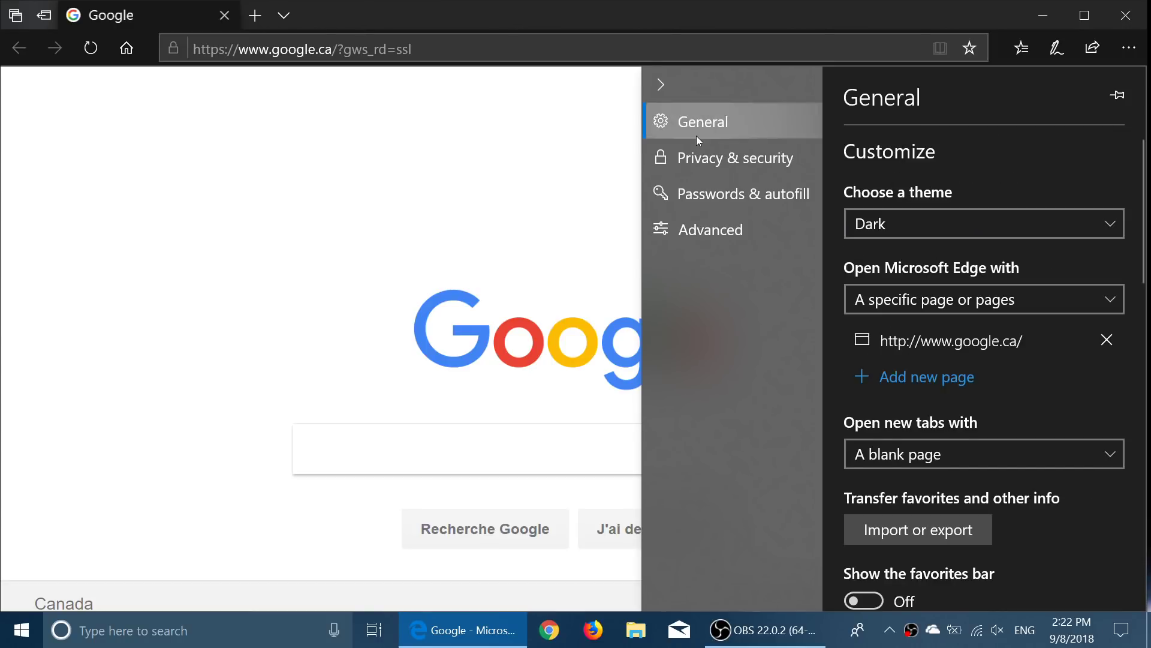
# Look through Privacy & security, then show Passwords & autofill with passwords, form data and cards saved
pyautogui.click(703, 165)
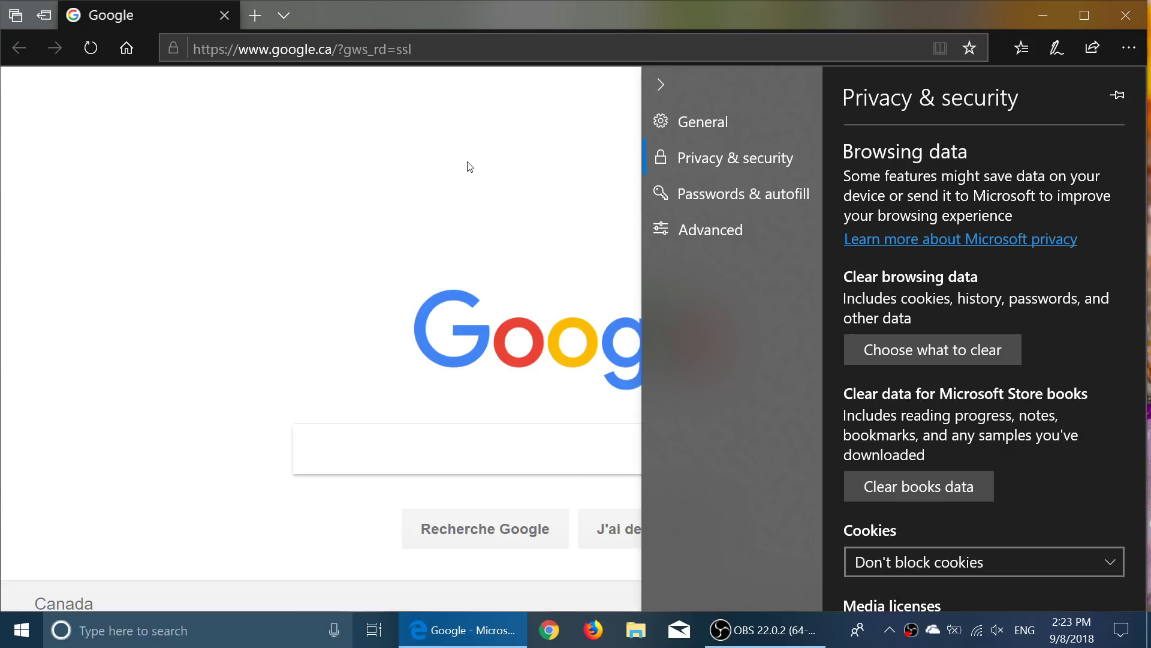
pyautogui.click(722, 192)
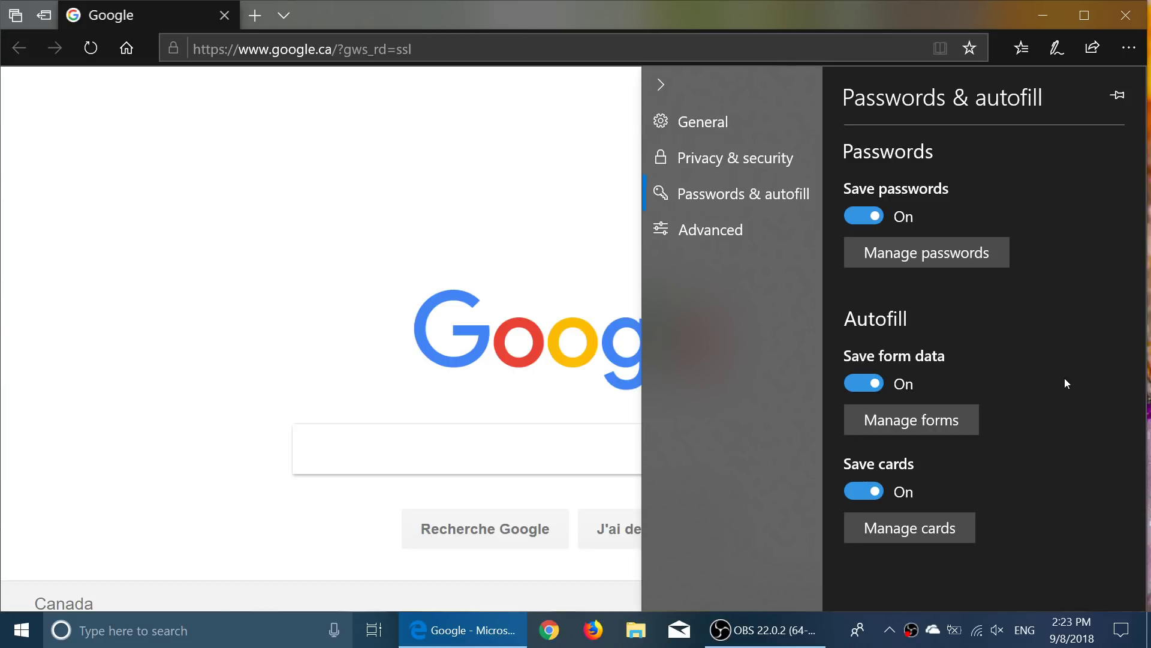
# Show the Advanced settings page, with Adobe Flash Player on and media autoplay set to Block
pyautogui.click(718, 243)
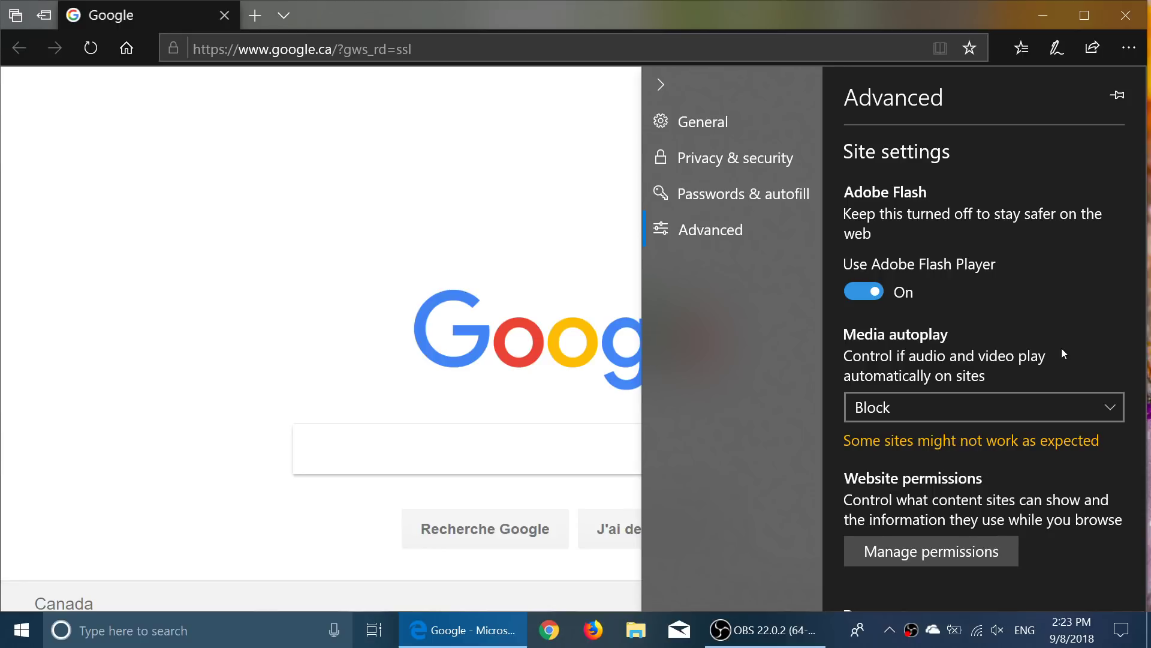
pyautogui.click(973, 400)
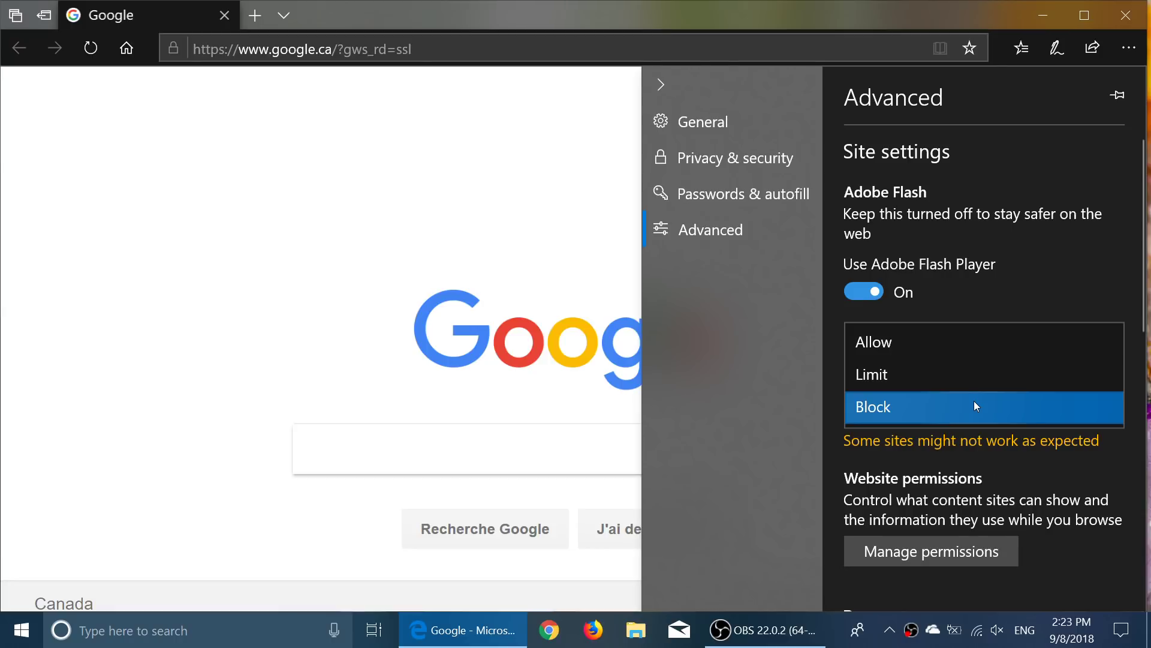
pyautogui.click(1088, 265)
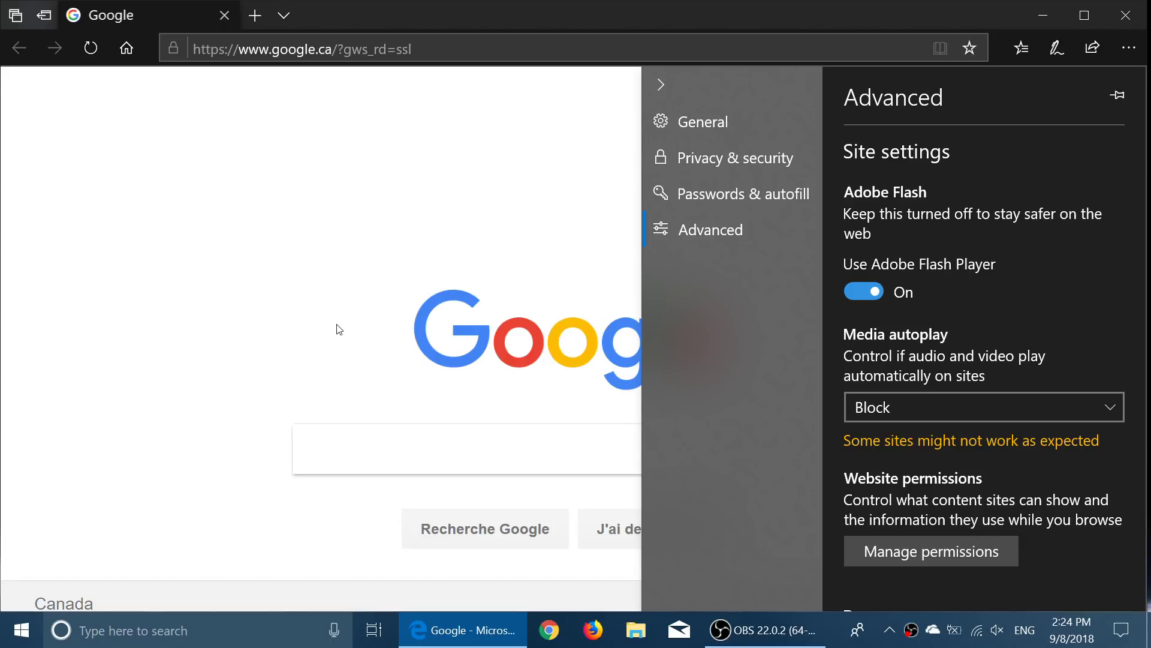
pyautogui.click(713, 238)
pyautogui.scroll(-10, 995, 415)
pyautogui.scroll(-1, 995, 417)
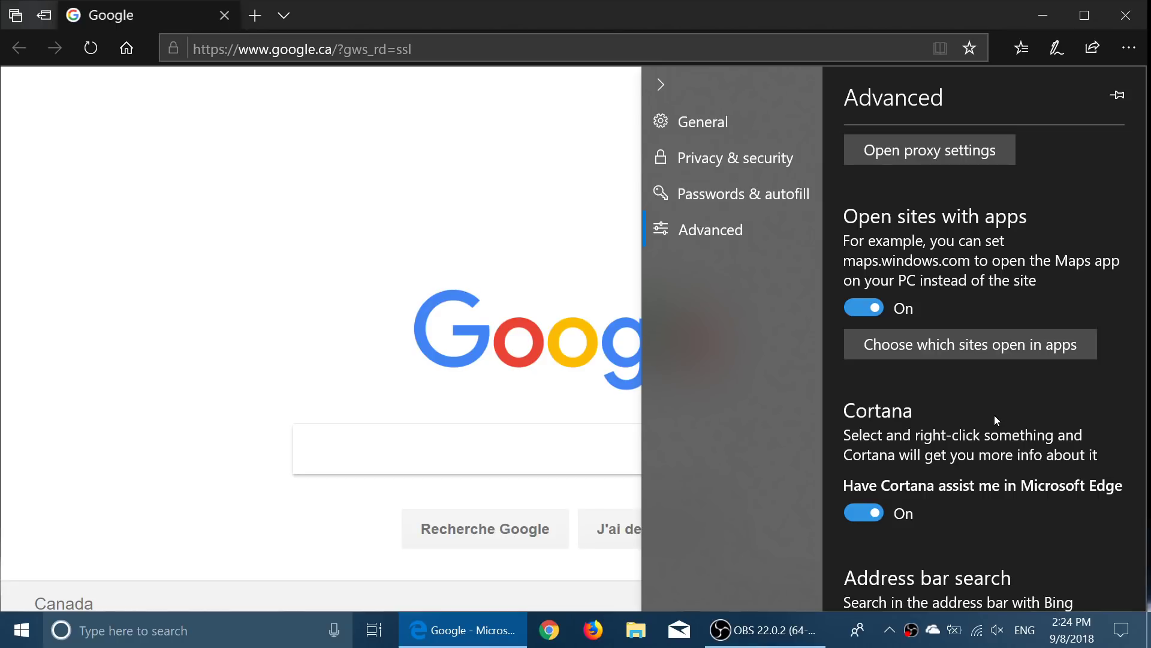
pyautogui.scroll(-4, 995, 416)
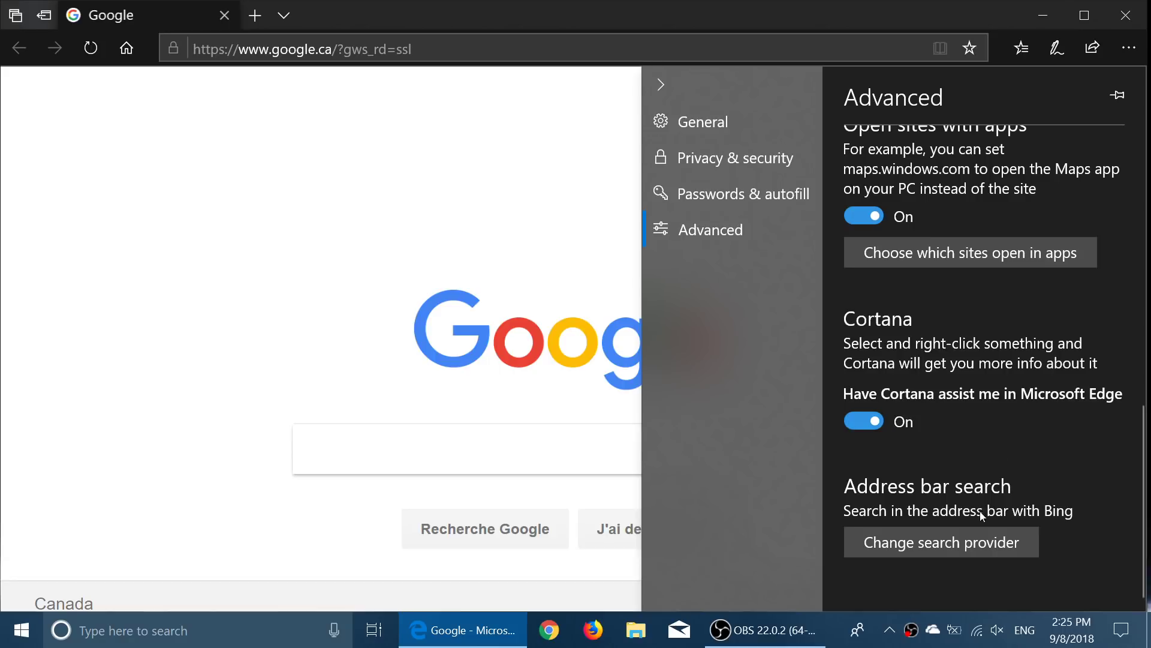
pyautogui.click(950, 552)
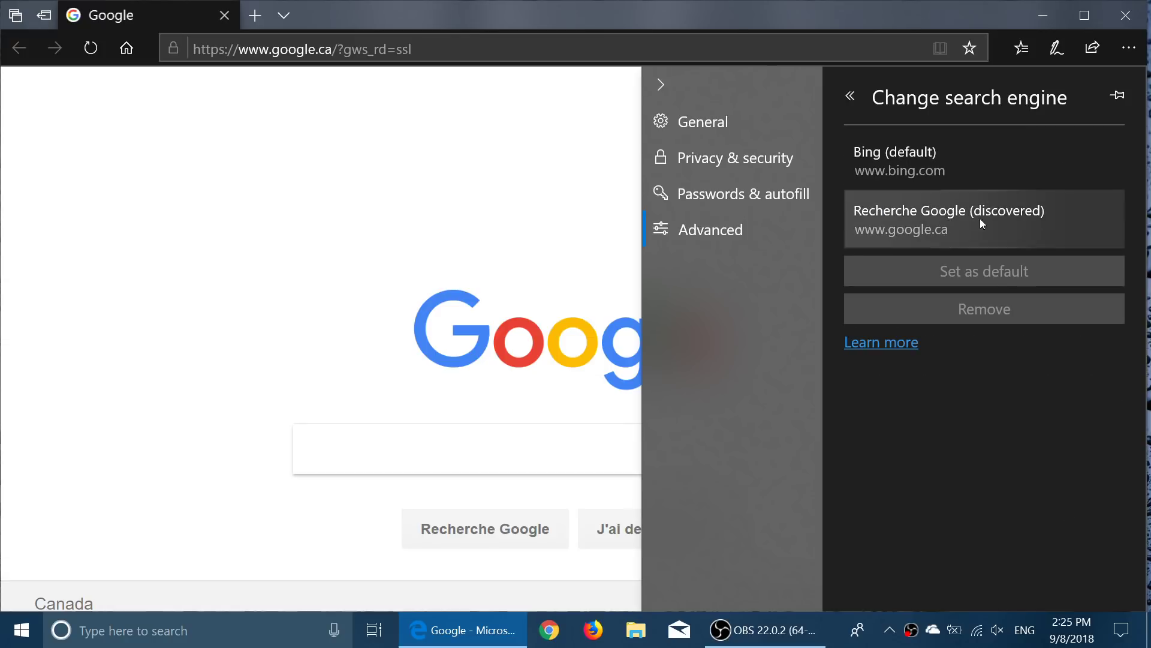
pyautogui.click(933, 215)
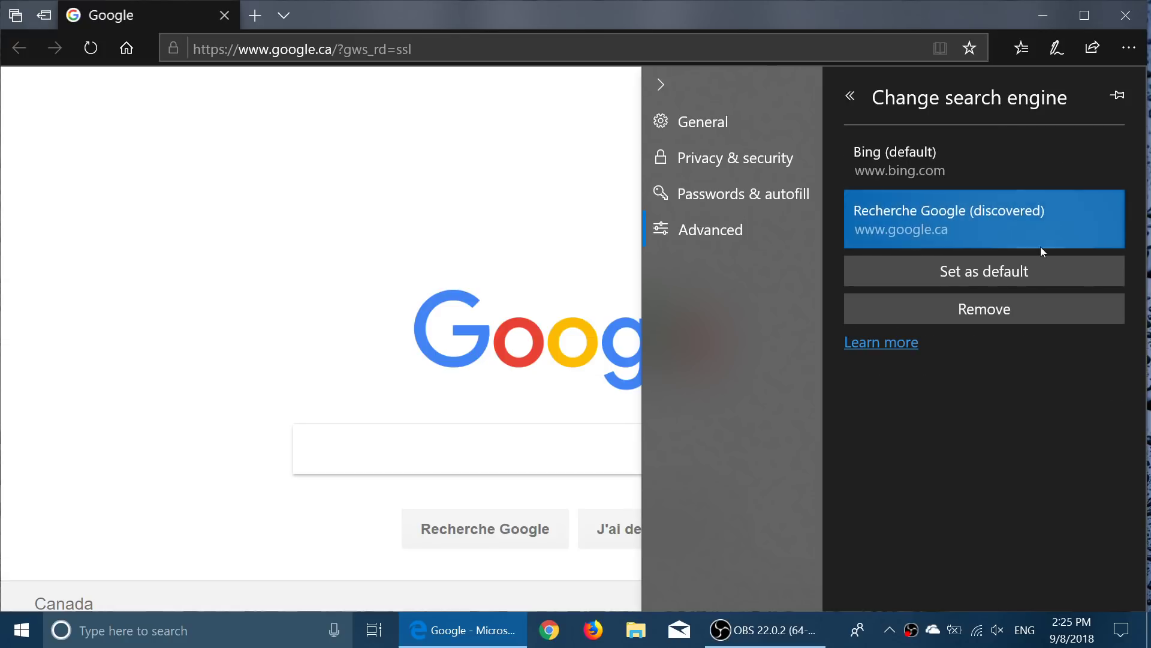
pyautogui.click(1004, 265)
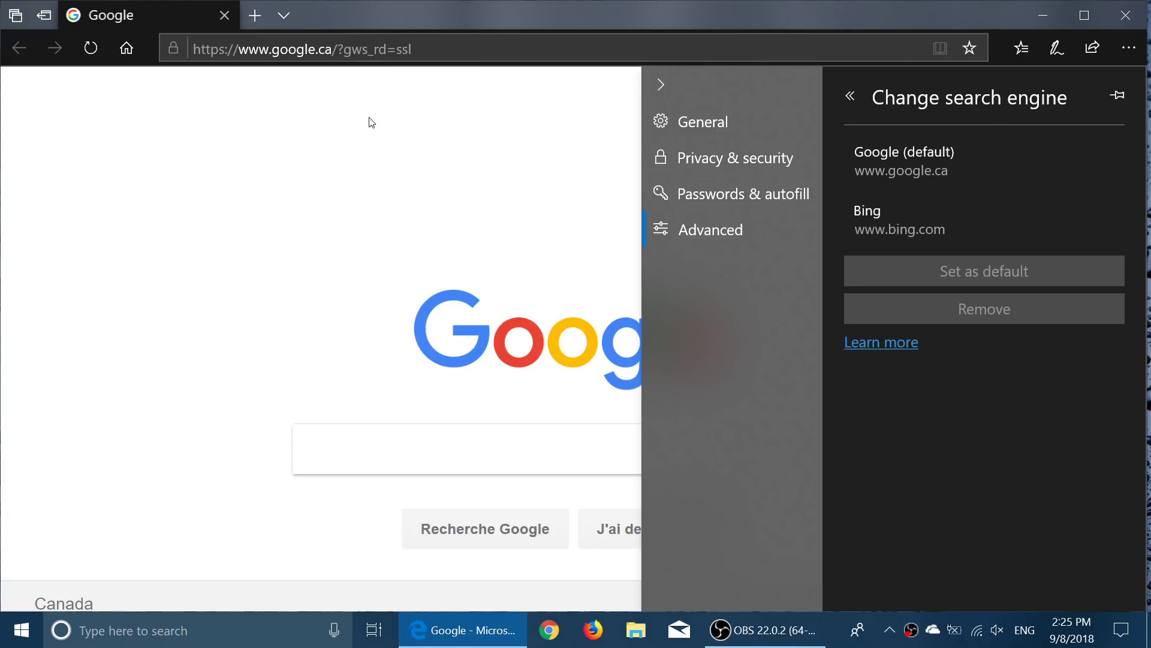
# Revisit the General and Privacy & security settings pages, scrolling through the privacy options
pyautogui.click(724, 120)
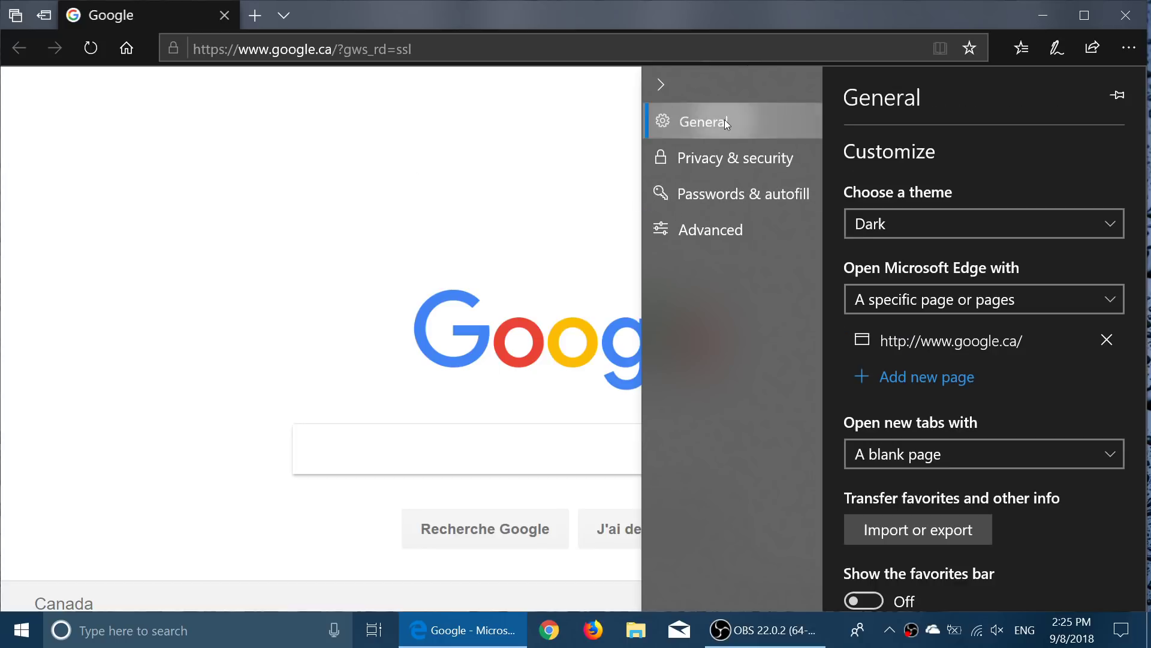
pyautogui.click(720, 166)
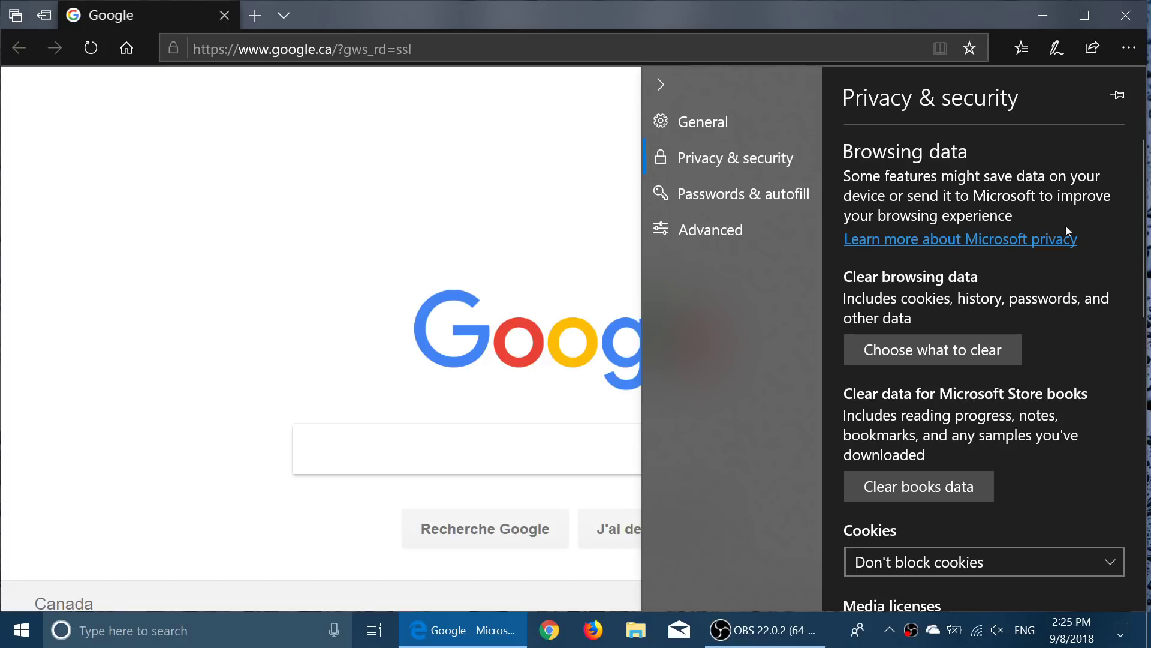
pyautogui.scroll(-6, 1070, 342)
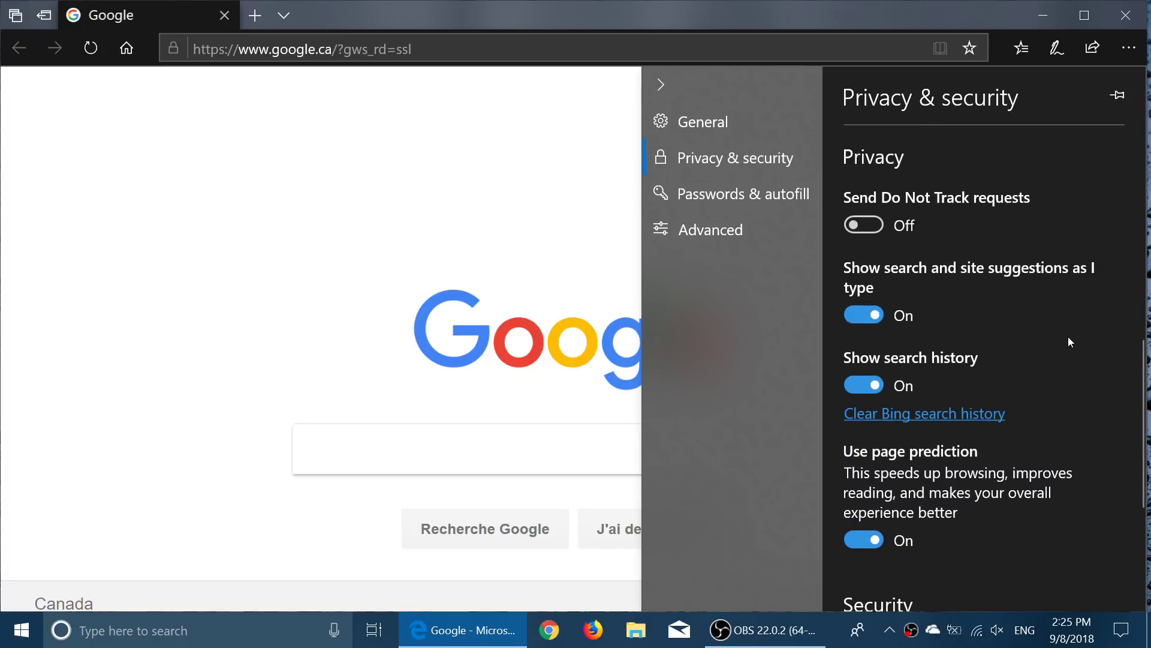
pyautogui.scroll(-4, 1071, 342)
pyautogui.scroll(8, 1070, 341)
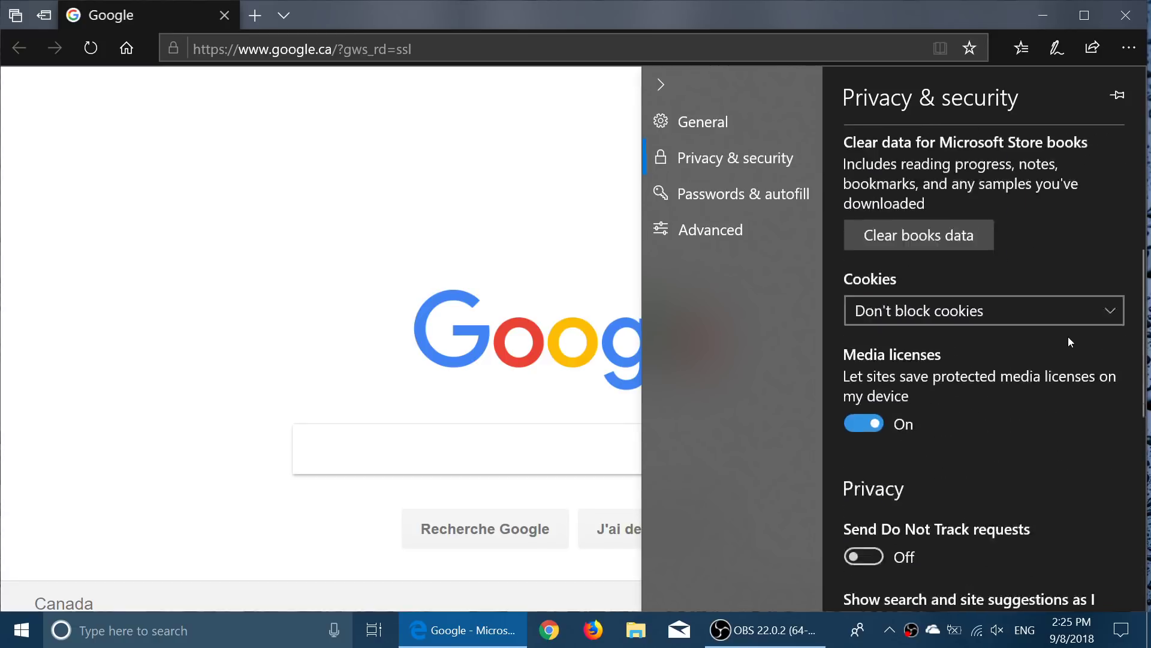
# Dismiss the Settings panel so the full Google Canada page shows
pyautogui.click(461, 189)
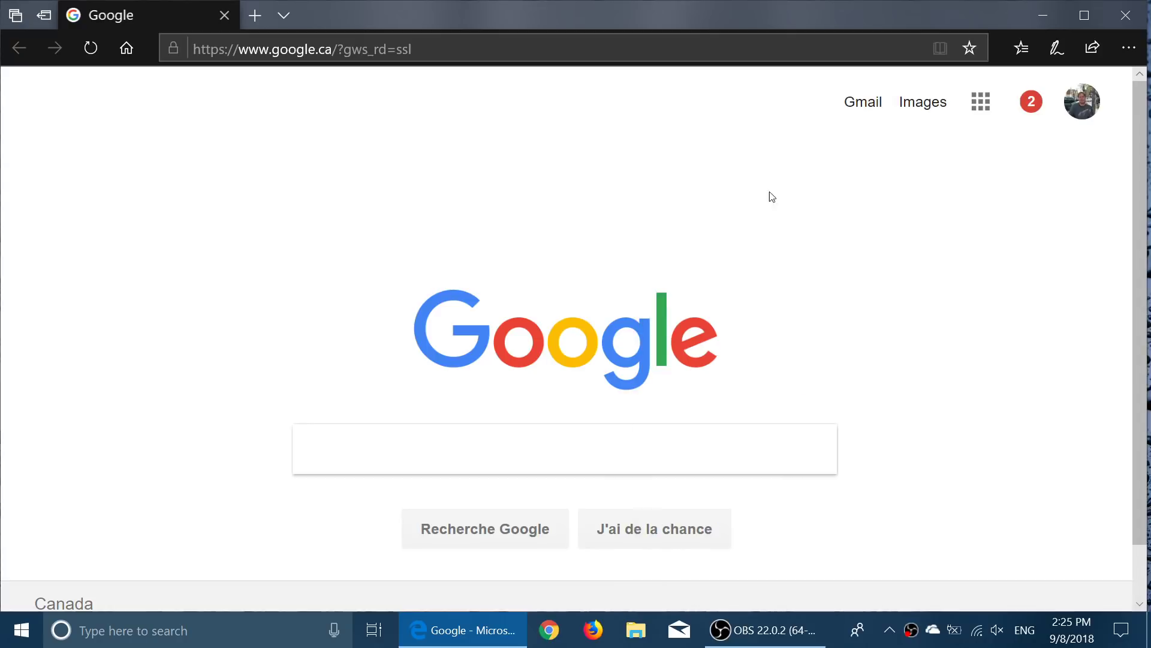